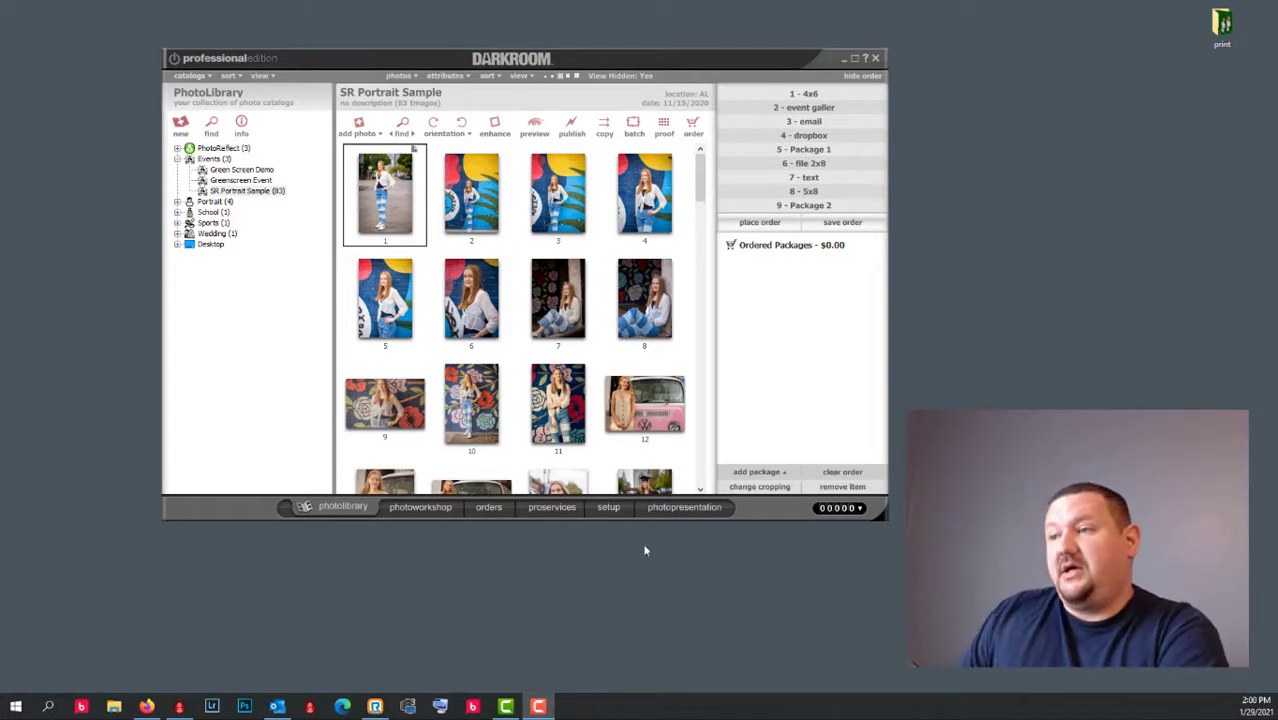
# Display the printer options in the setup area and create a new desktop folder named 6x8.
pyautogui.click(603, 514)
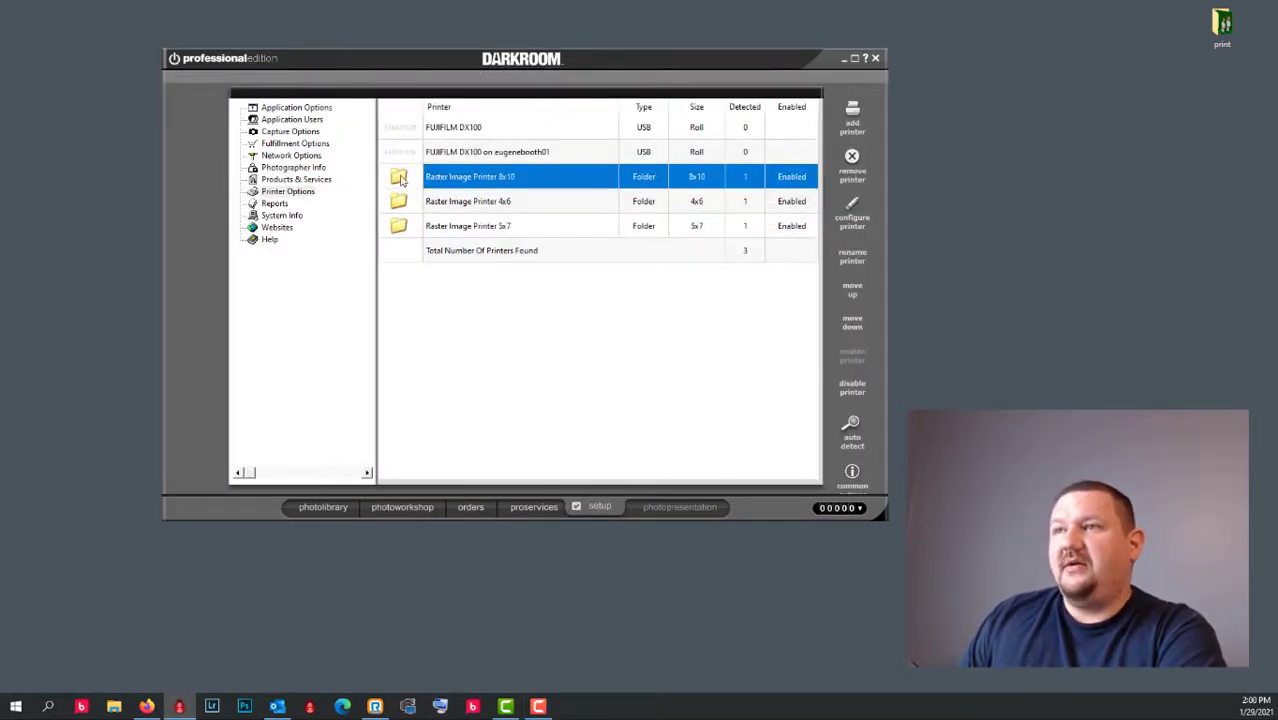
pyautogui.rightClick(1164, 141)
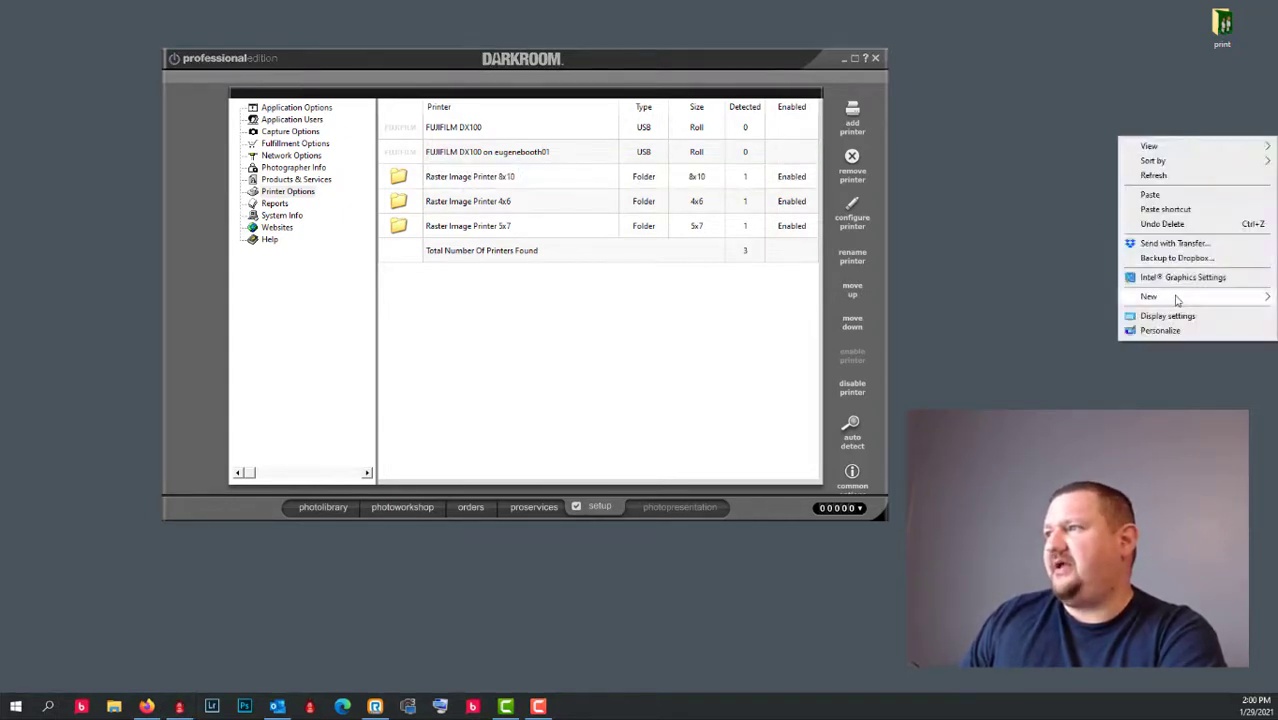
pyautogui.moveTo(1177, 299)
pyautogui.click(1030, 298)
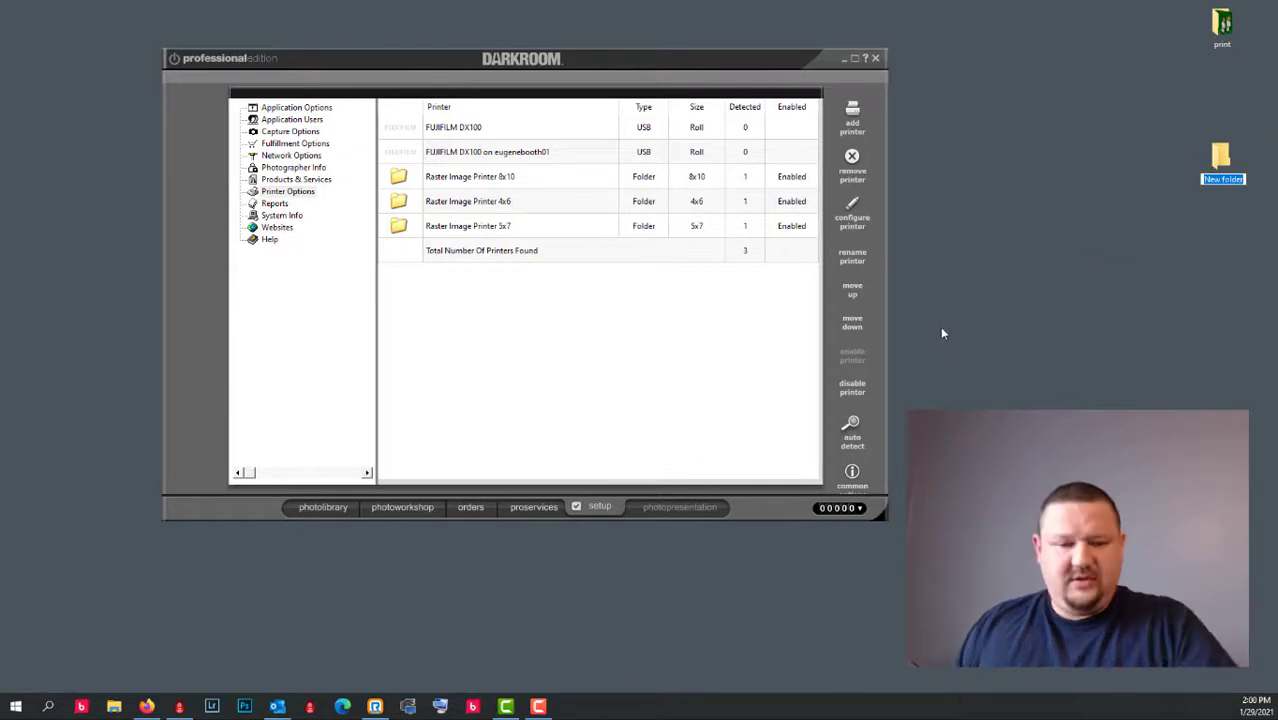
pyautogui.write('8')
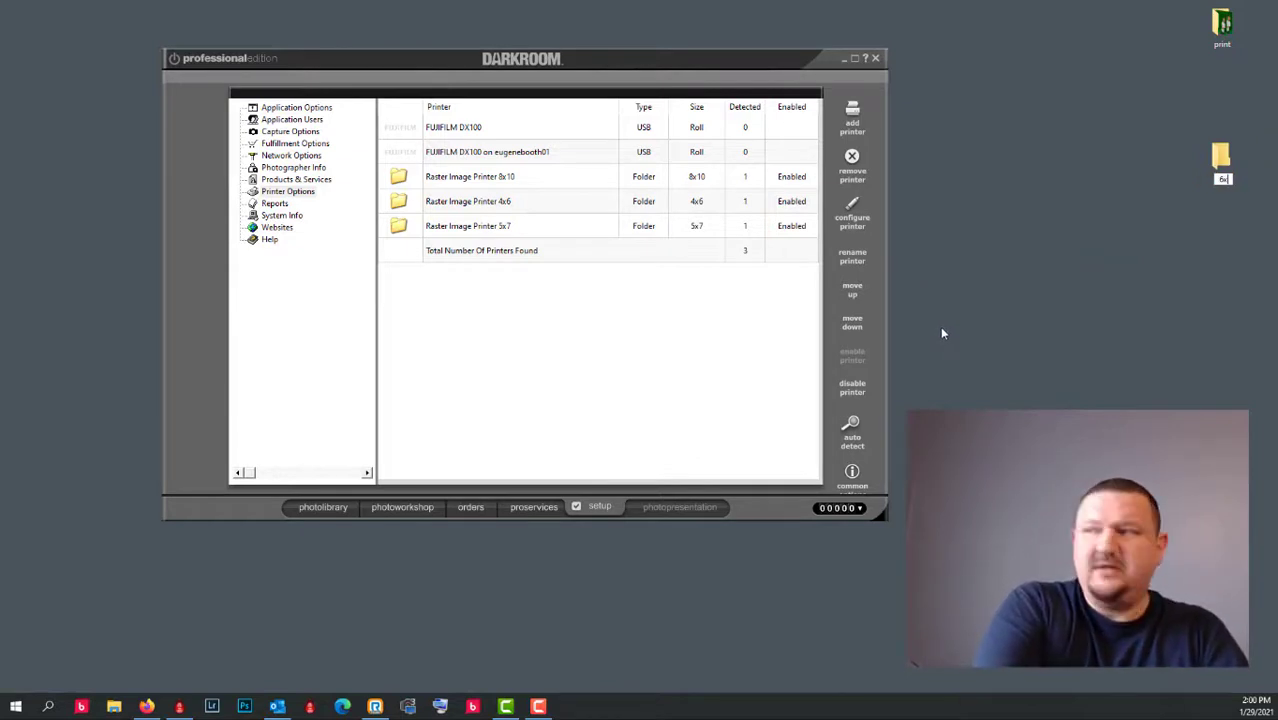
pyautogui.press('Return')
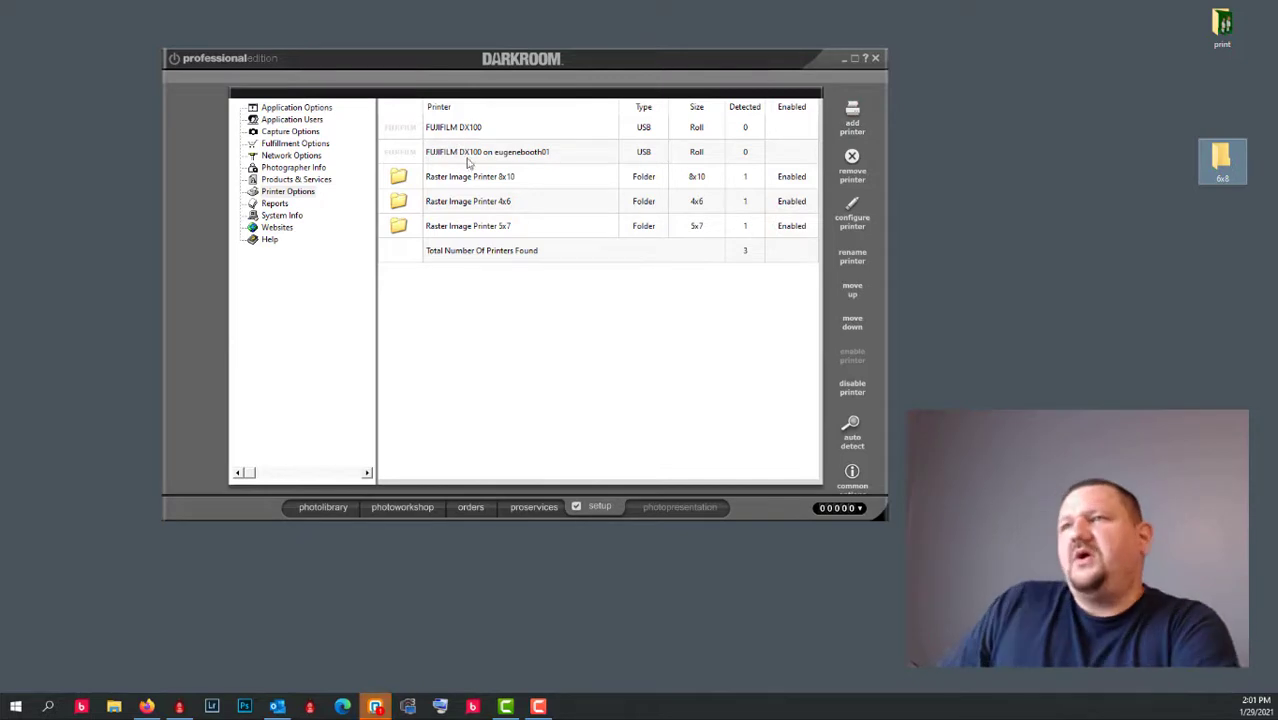
# Add a Raster Image Printer with the 6x8 print size.
pyautogui.click(852, 118)
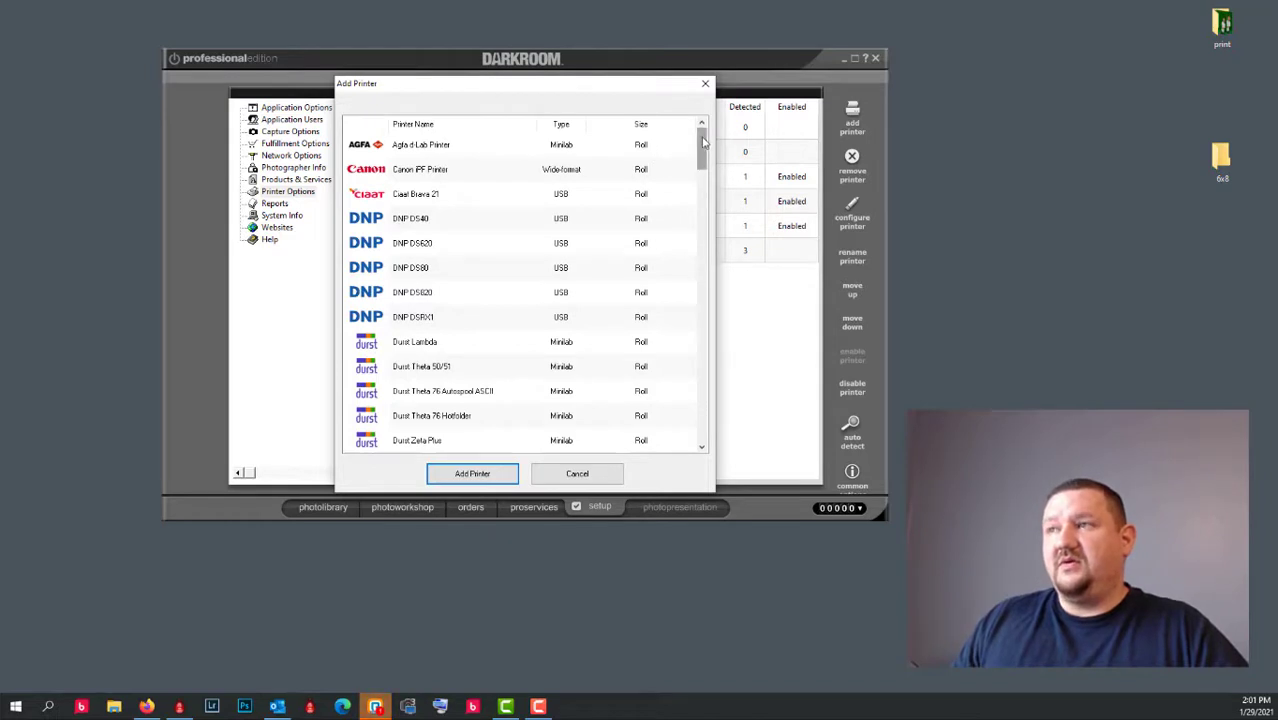
pyautogui.moveTo(701, 146); pyautogui.dragTo(663, 309)
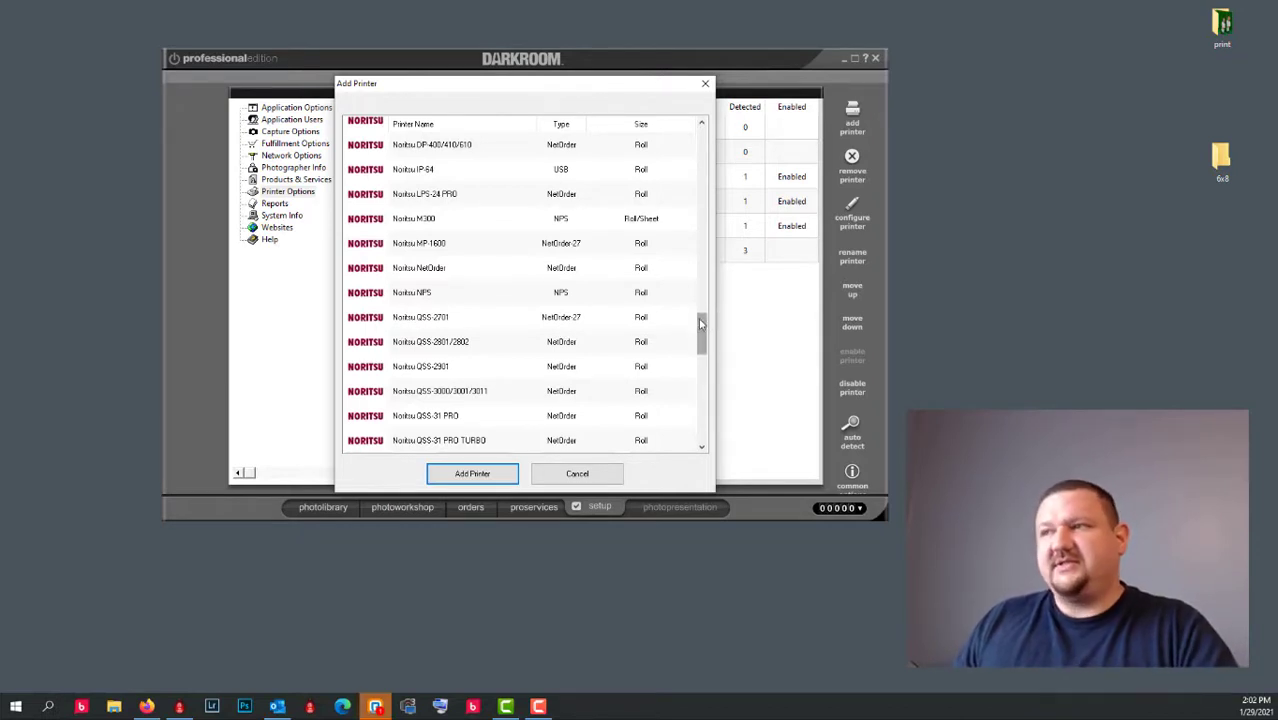
pyautogui.moveTo(701, 322); pyautogui.dragTo(701, 410)
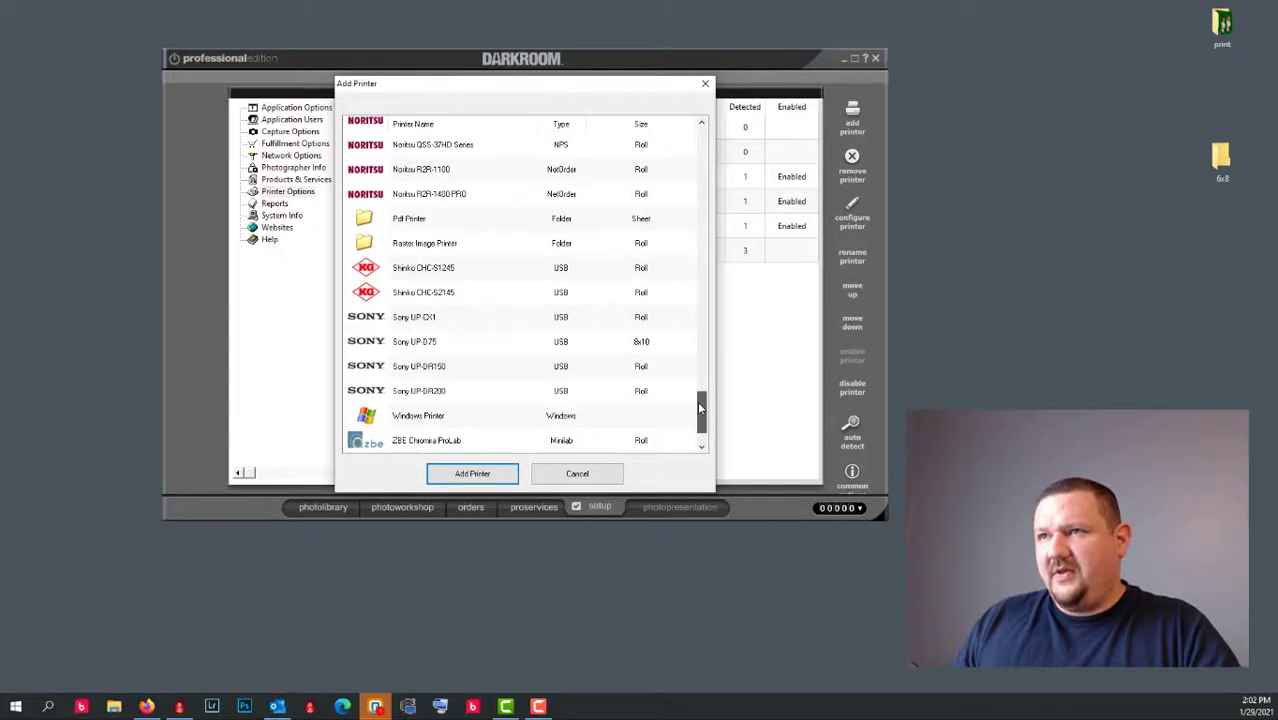
pyautogui.click(417, 251)
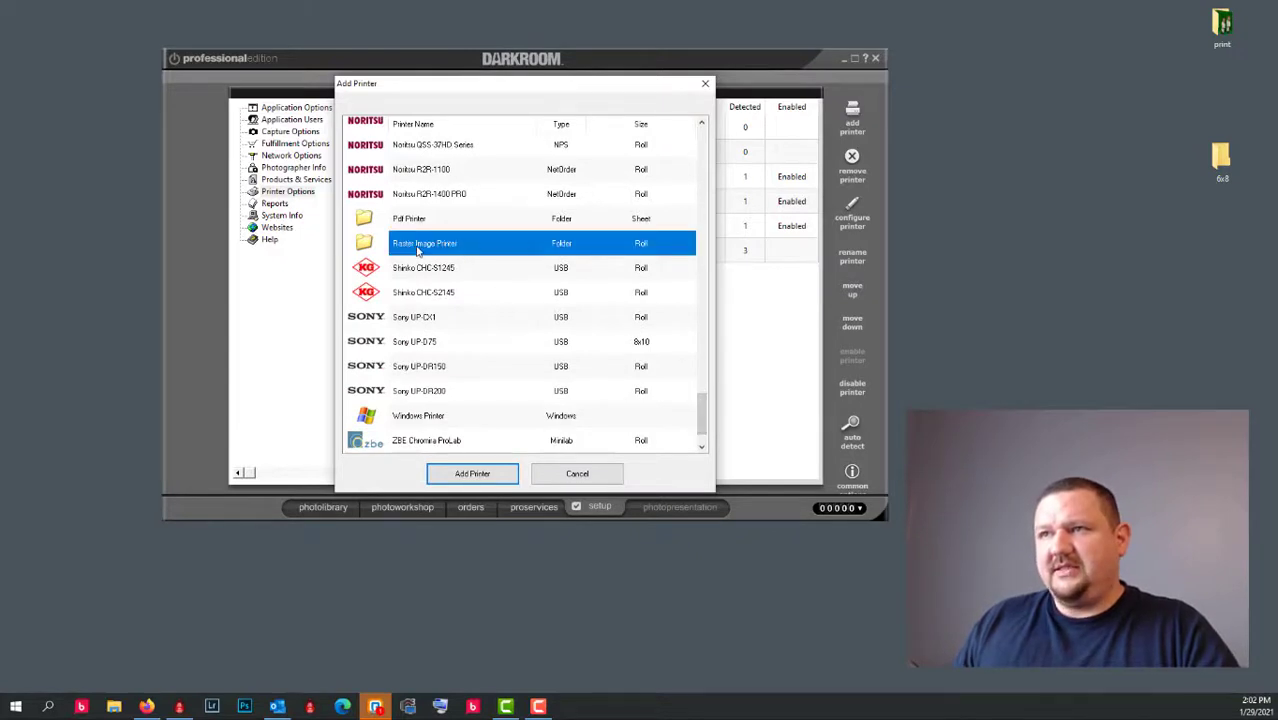
pyautogui.click(470, 475)
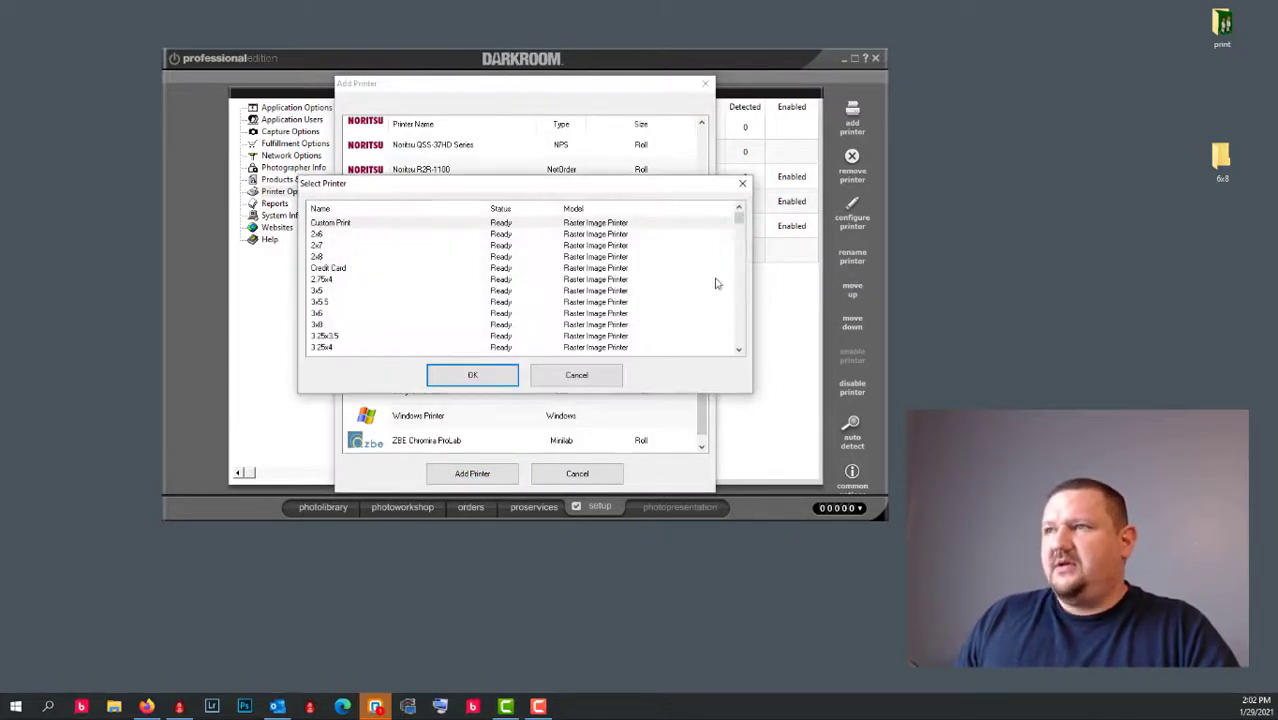
pyautogui.moveTo(739, 226)
pyautogui.mouseDown()
pyautogui.moveTo(744, 266)
pyautogui.moveTo(741, 238)
pyautogui.mouseUp()
pyautogui.click(318, 291)
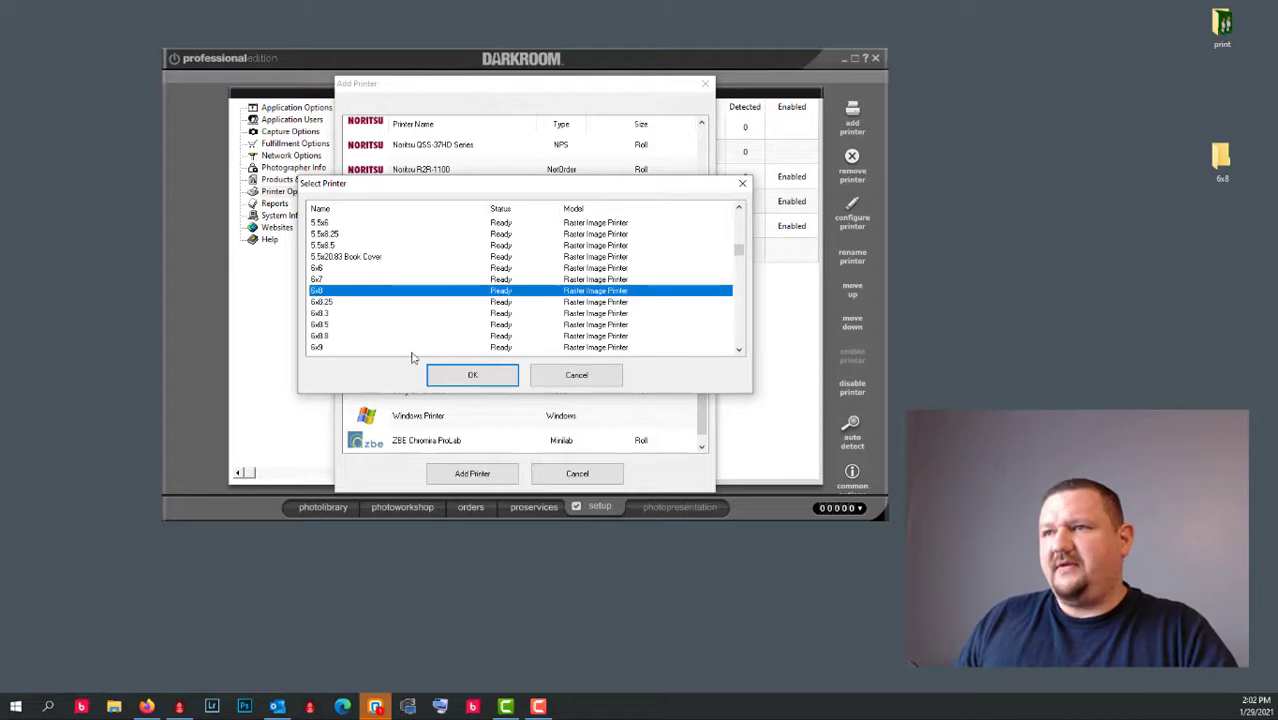
pyautogui.click(443, 373)
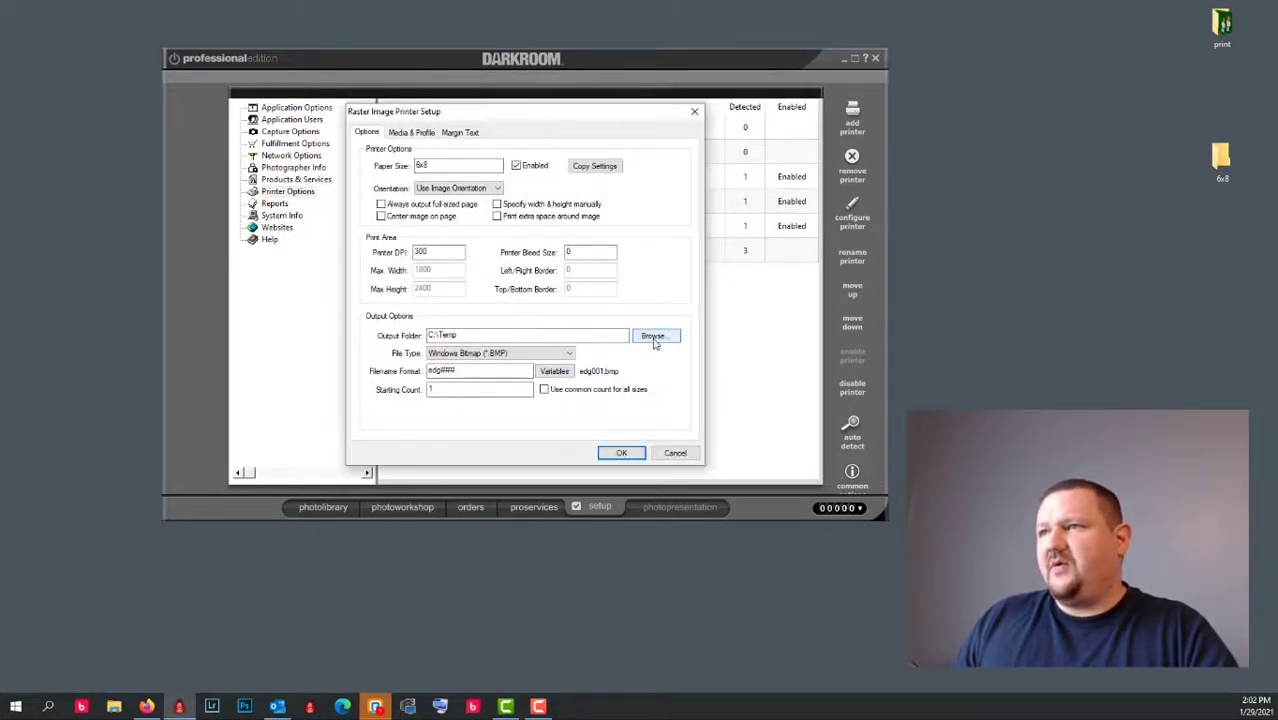
# Set the printer's output folder to the desktop folder 6x8 and its file type to JPEG Compressed (*.JPG).
pyautogui.click(654, 338)
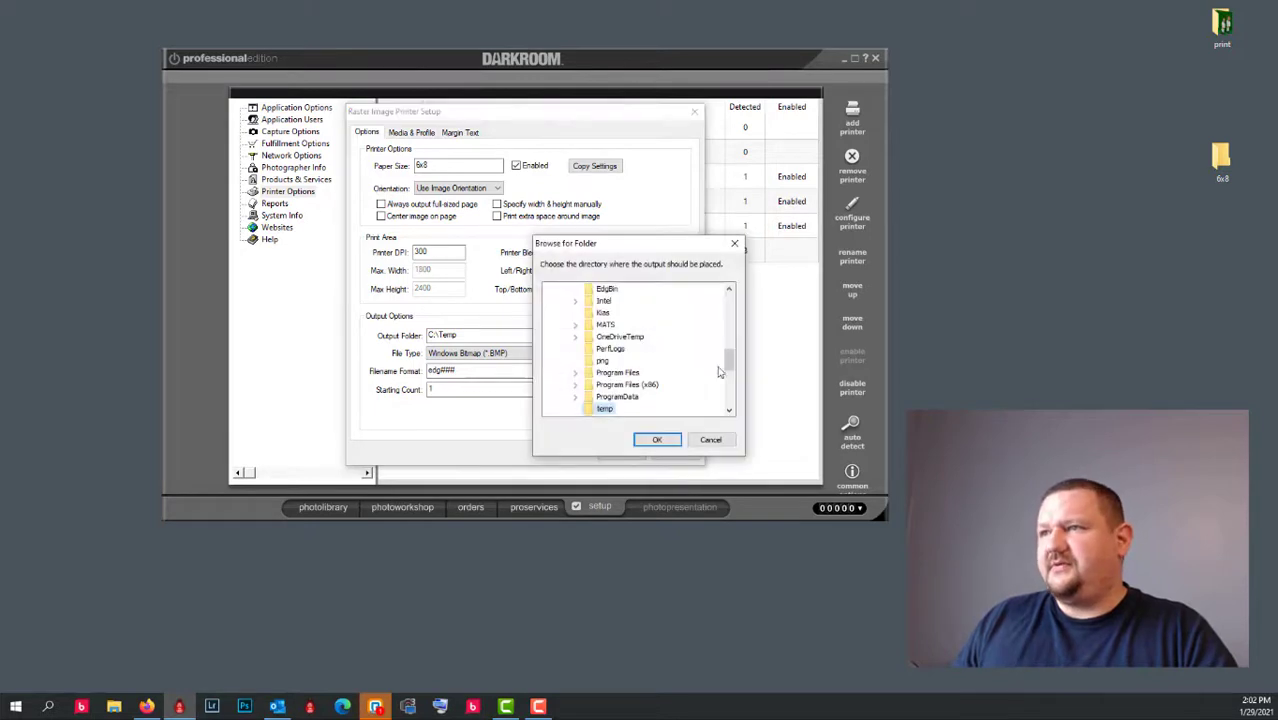
pyautogui.moveTo(727, 370); pyautogui.dragTo(730, 303)
pyautogui.click(550, 398)
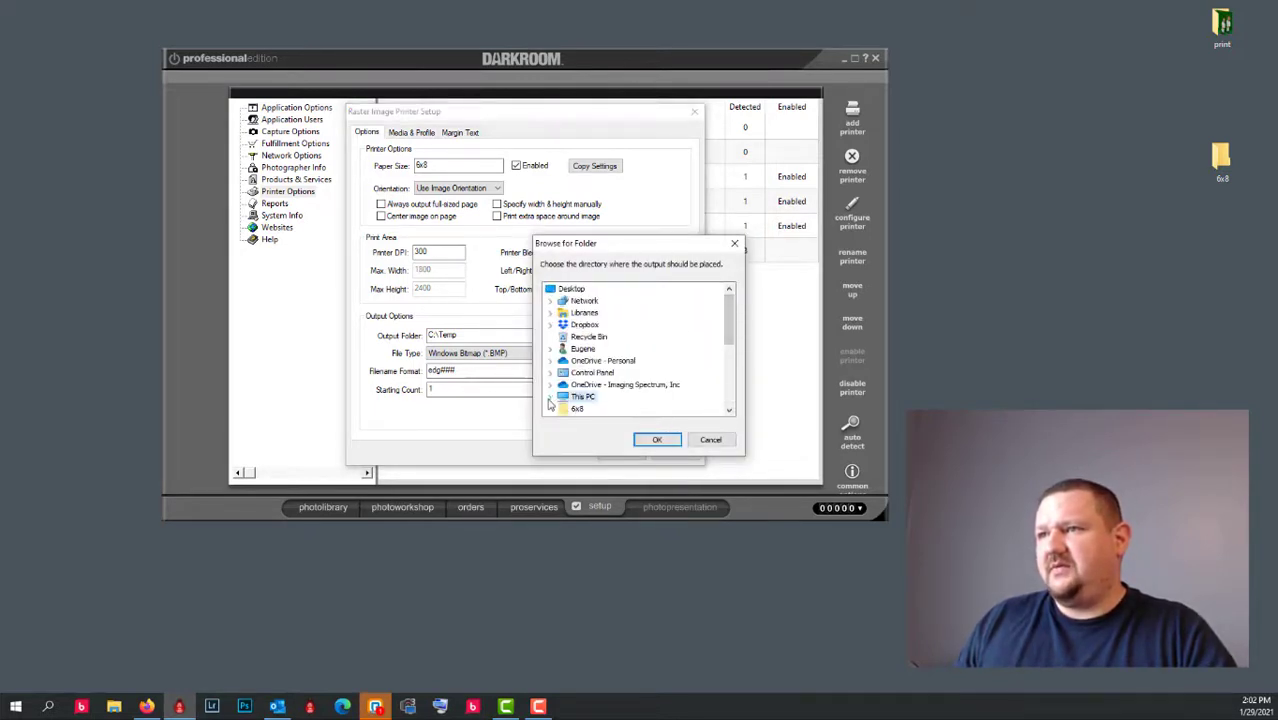
pyautogui.click(578, 407)
pyautogui.click(650, 441)
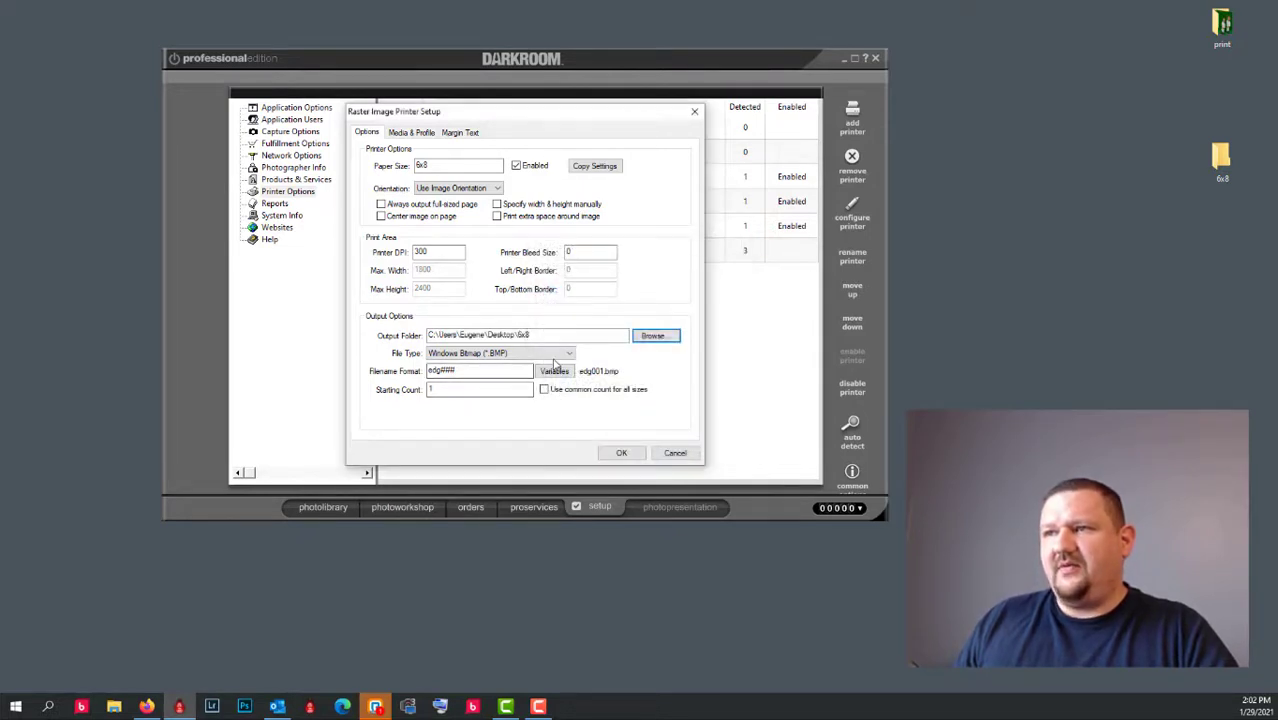
pyautogui.click(562, 355)
pyautogui.click(468, 381)
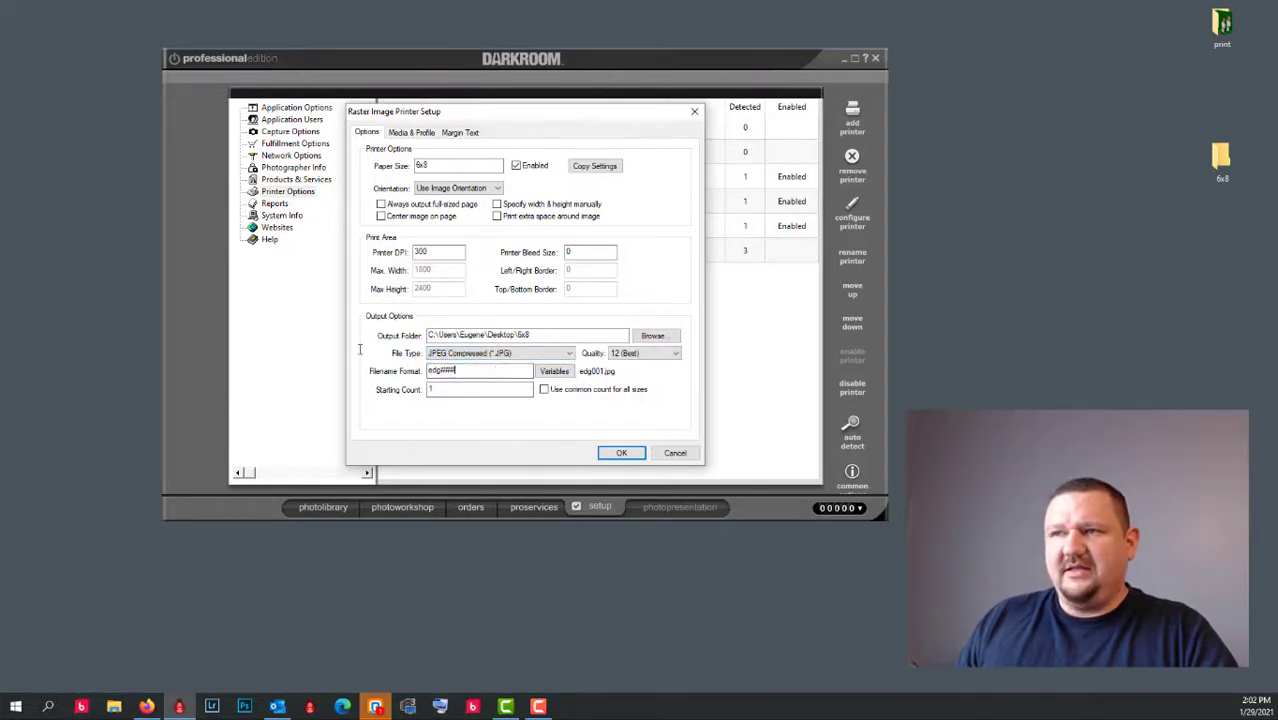
# Replace the filename format with the Order and Size variables and save the 6x8 printer setup.
pyautogui.doubleClick(493, 371)
pyautogui.press('BackSpace')
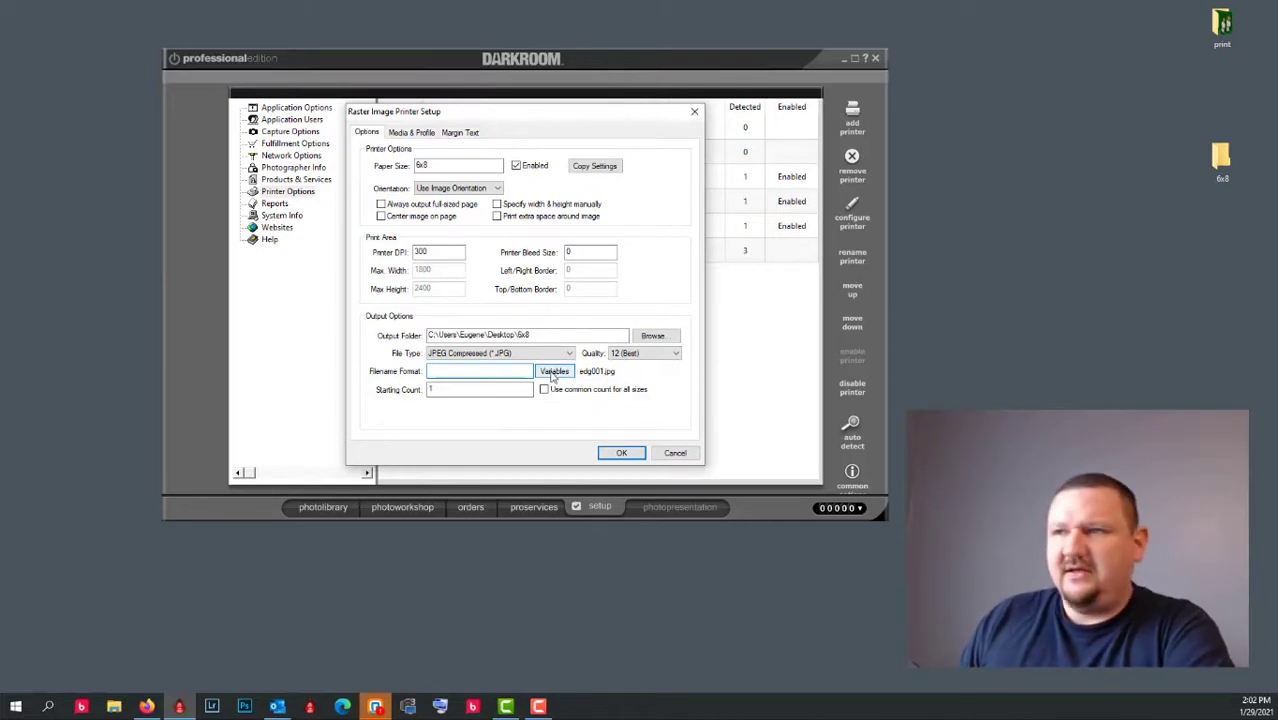
pyautogui.click(550, 372)
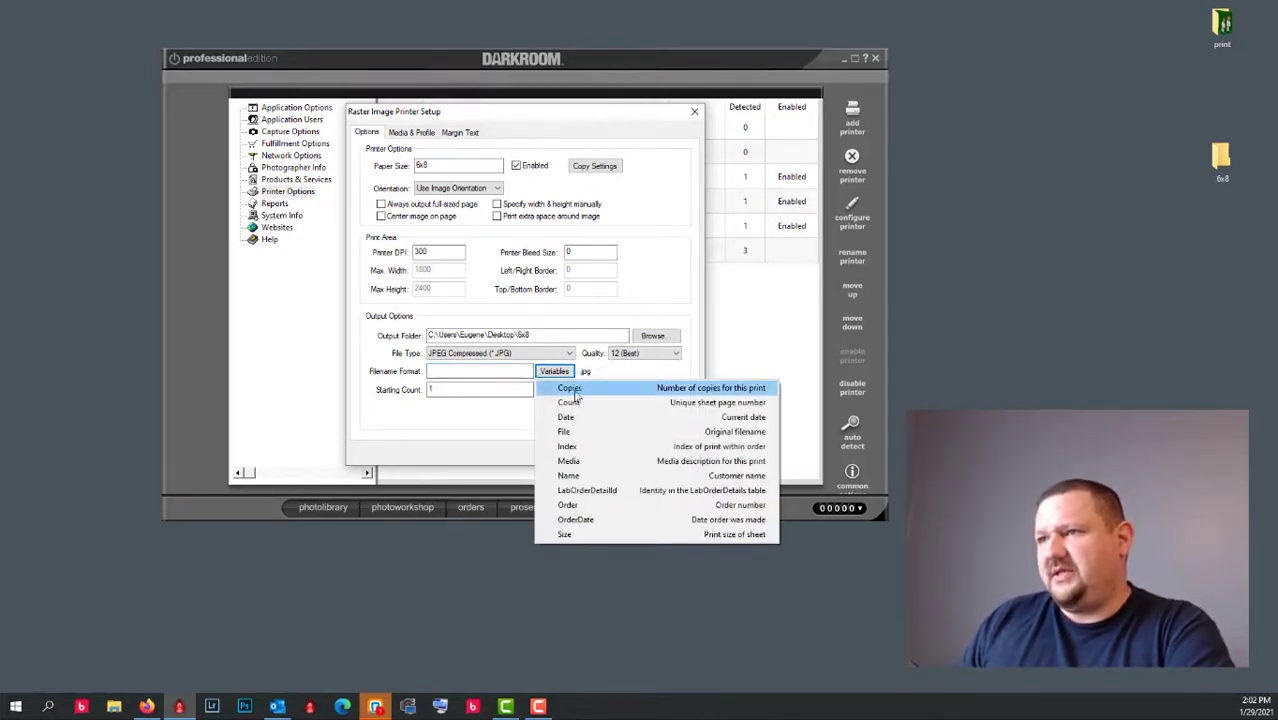
pyautogui.click(563, 506)
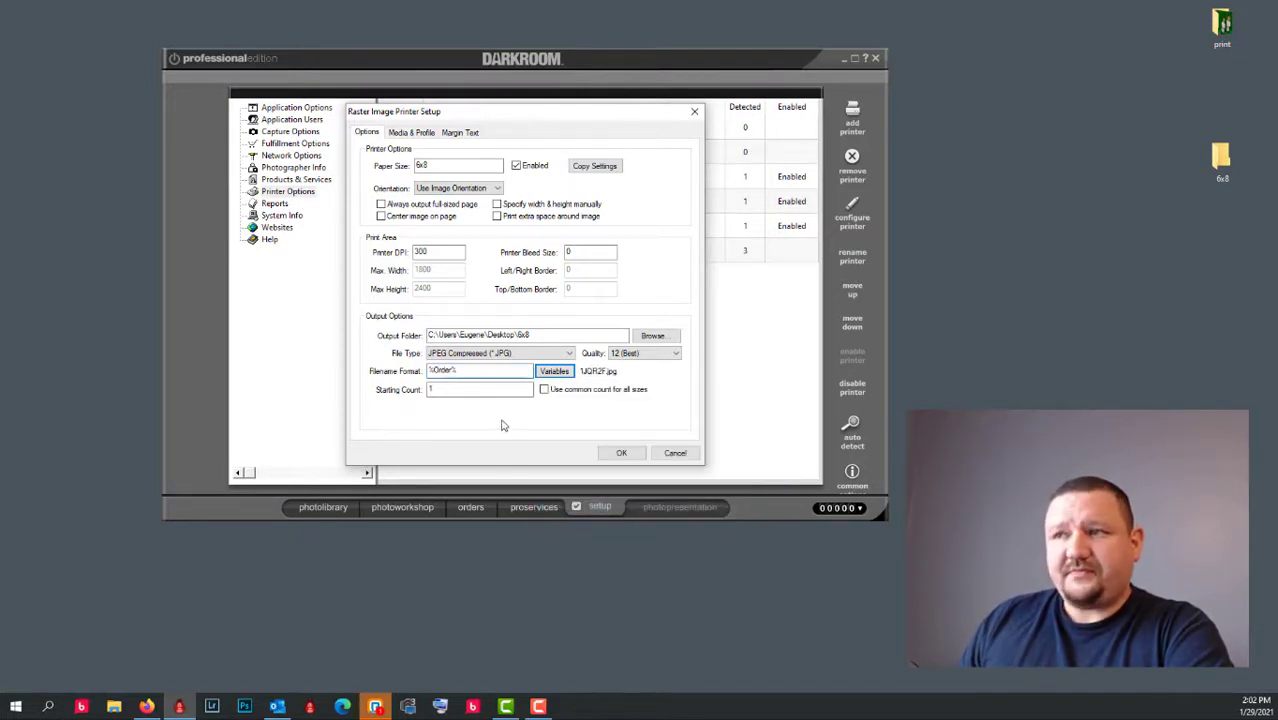
pyautogui.click(555, 372)
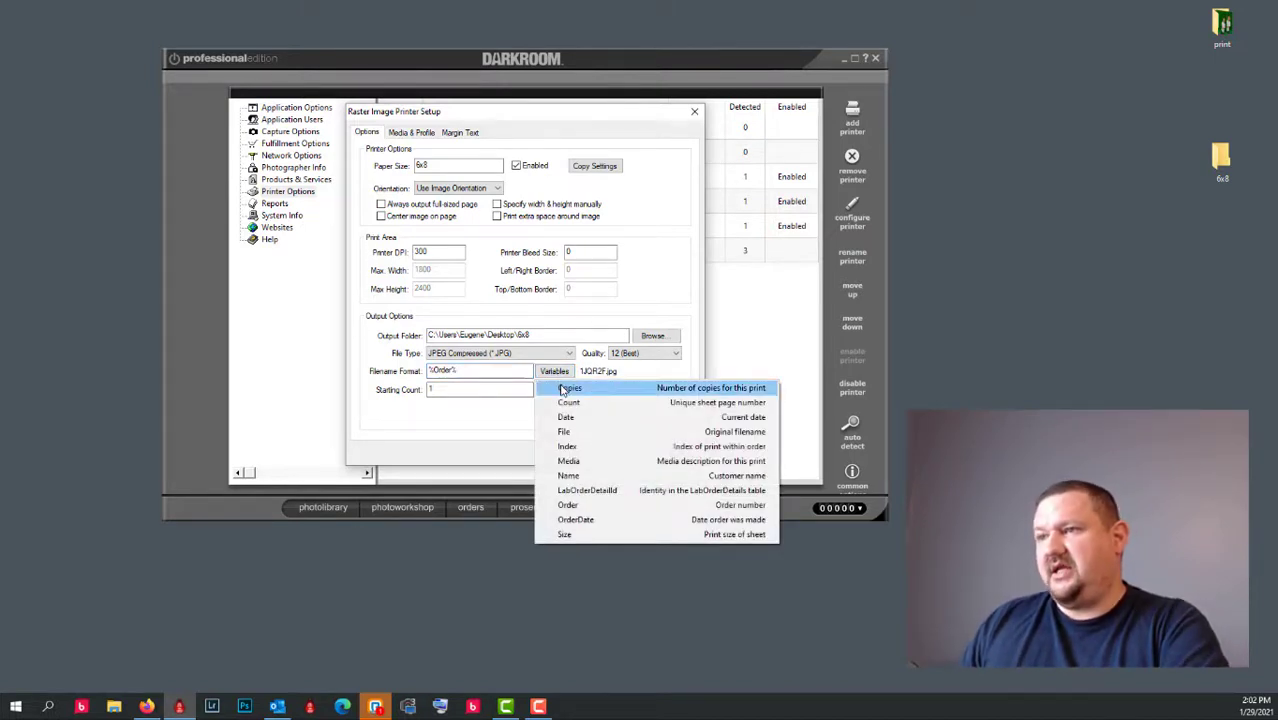
pyautogui.click(566, 536)
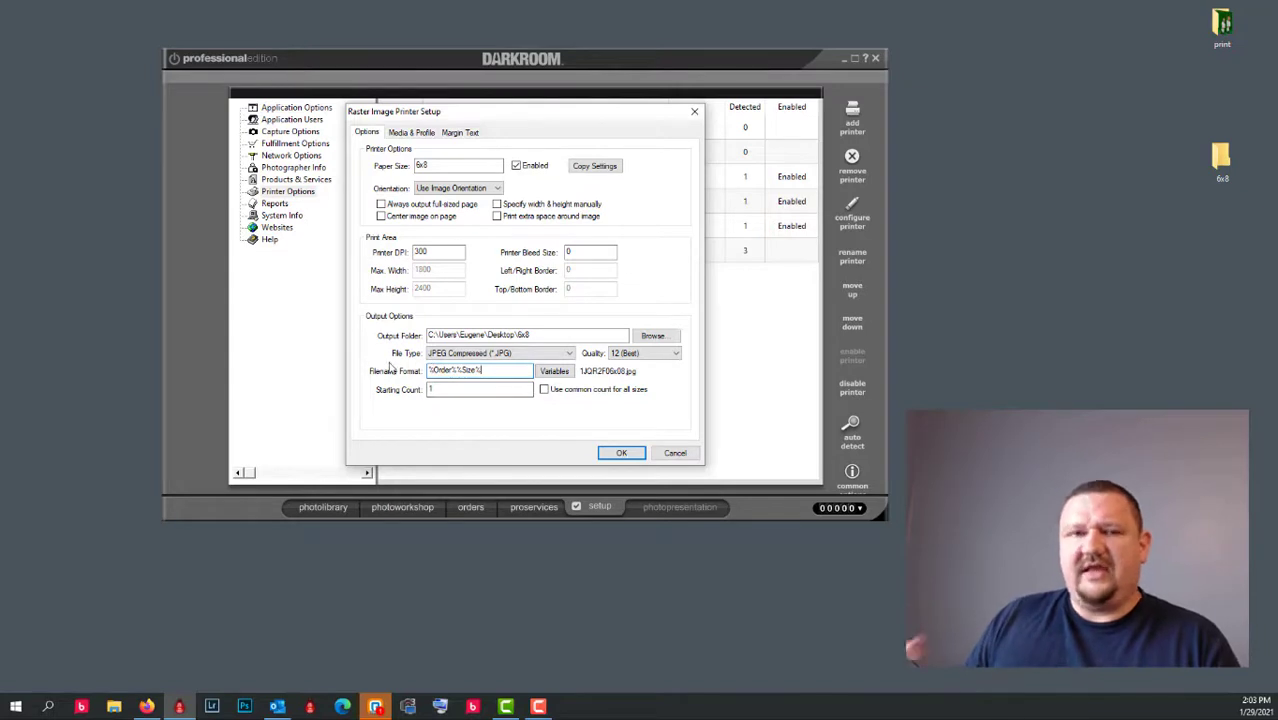
pyautogui.click(620, 453)
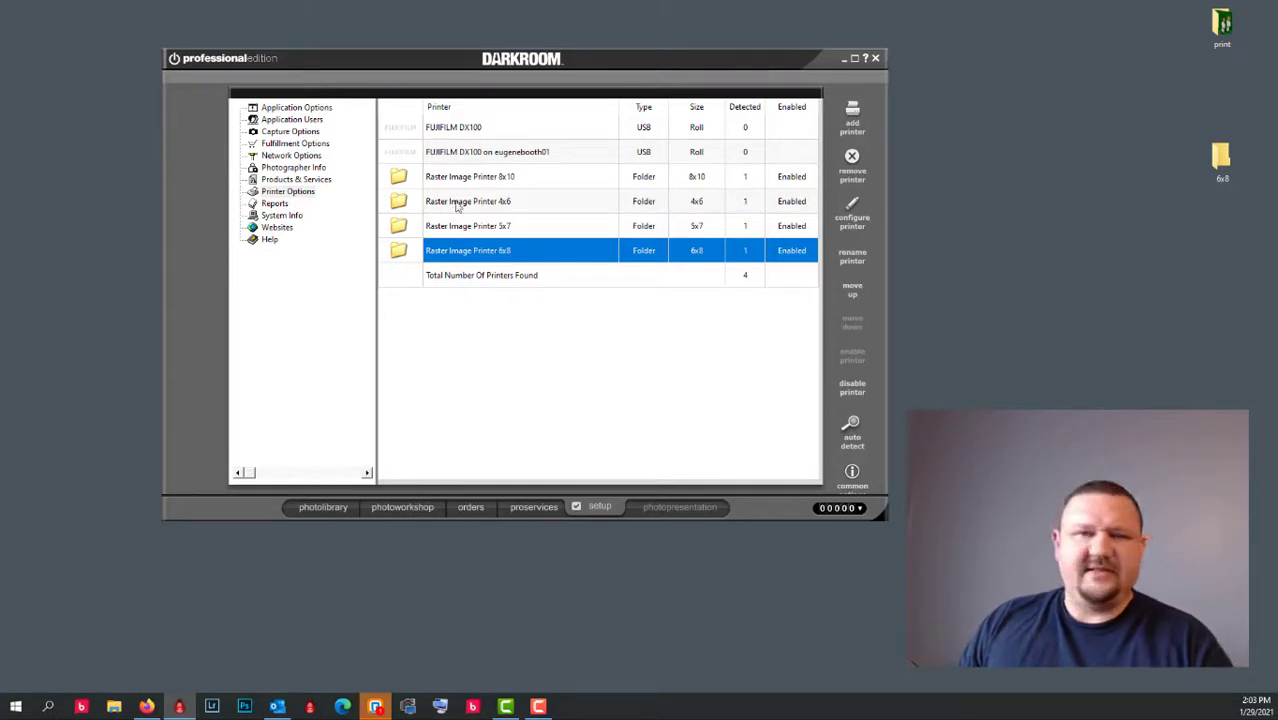
# Add one 6x8 print of photo 1 from SR Portrait Sample to the order.
pyautogui.click(334, 510)
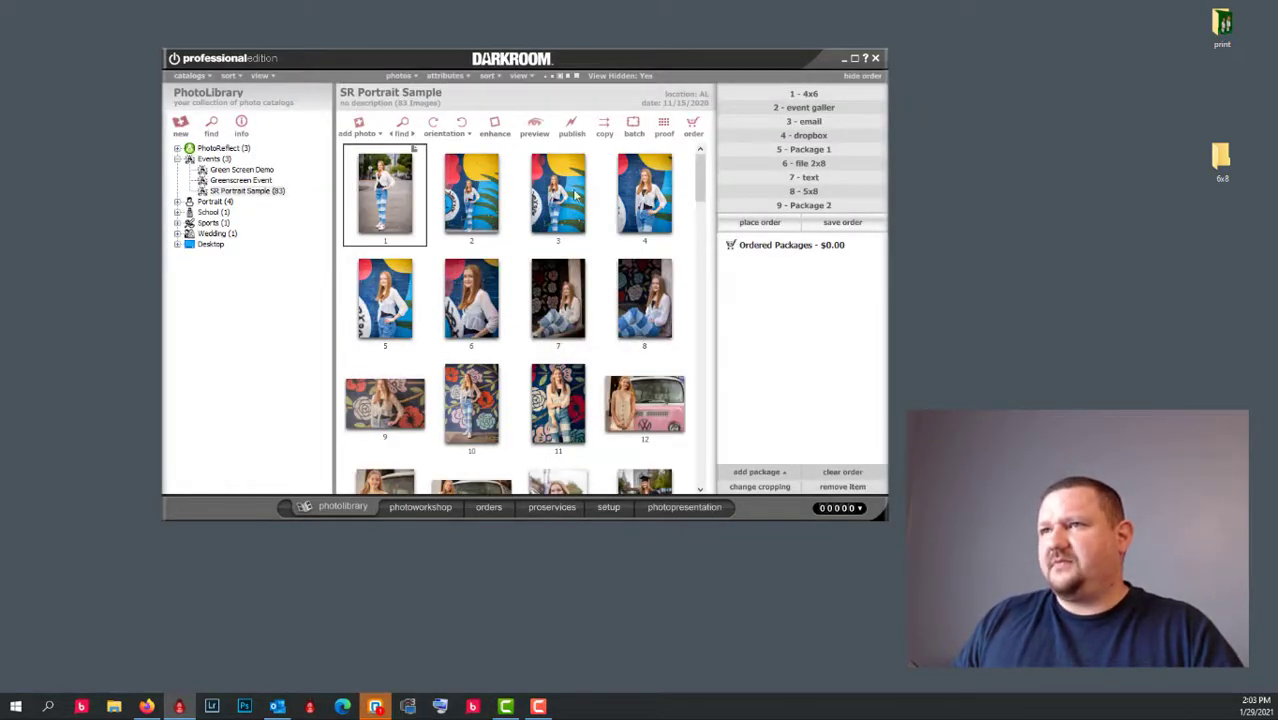
pyautogui.moveTo(380, 205); pyautogui.dragTo(822, 348)
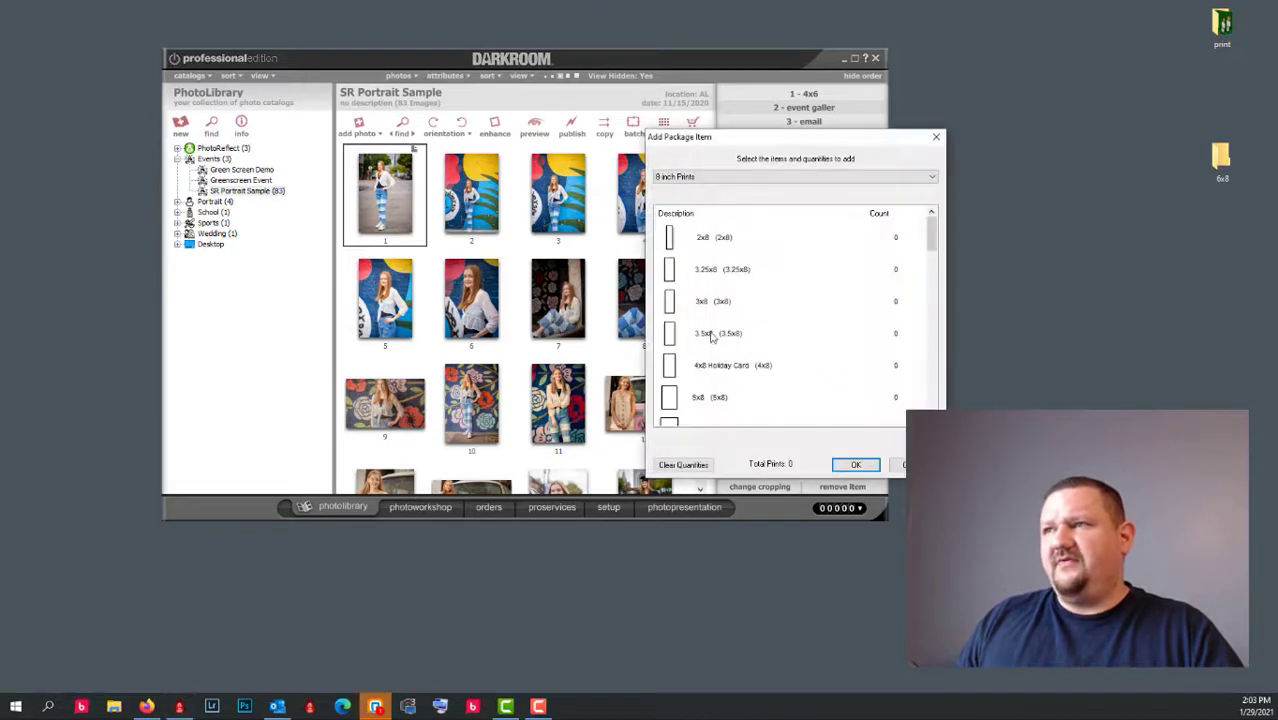
pyautogui.scroll(-1, 933, 382)
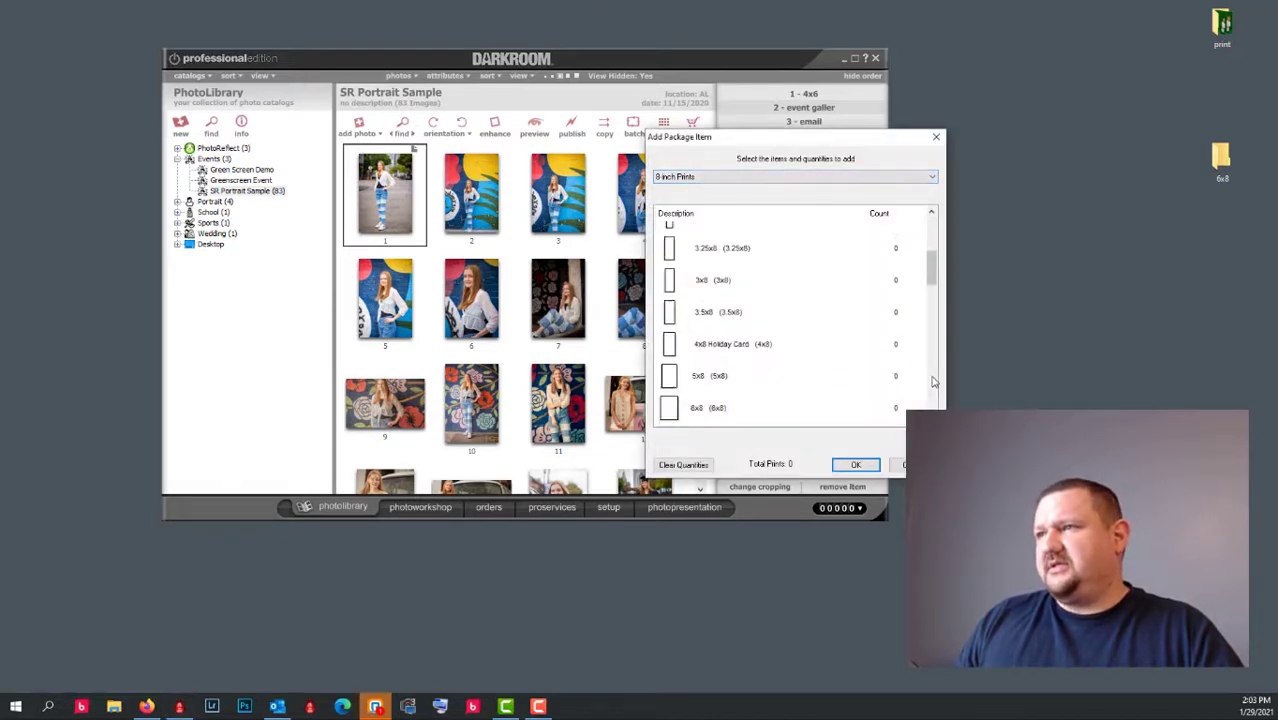
pyautogui.scroll(-5, 933, 382)
pyautogui.click(705, 250)
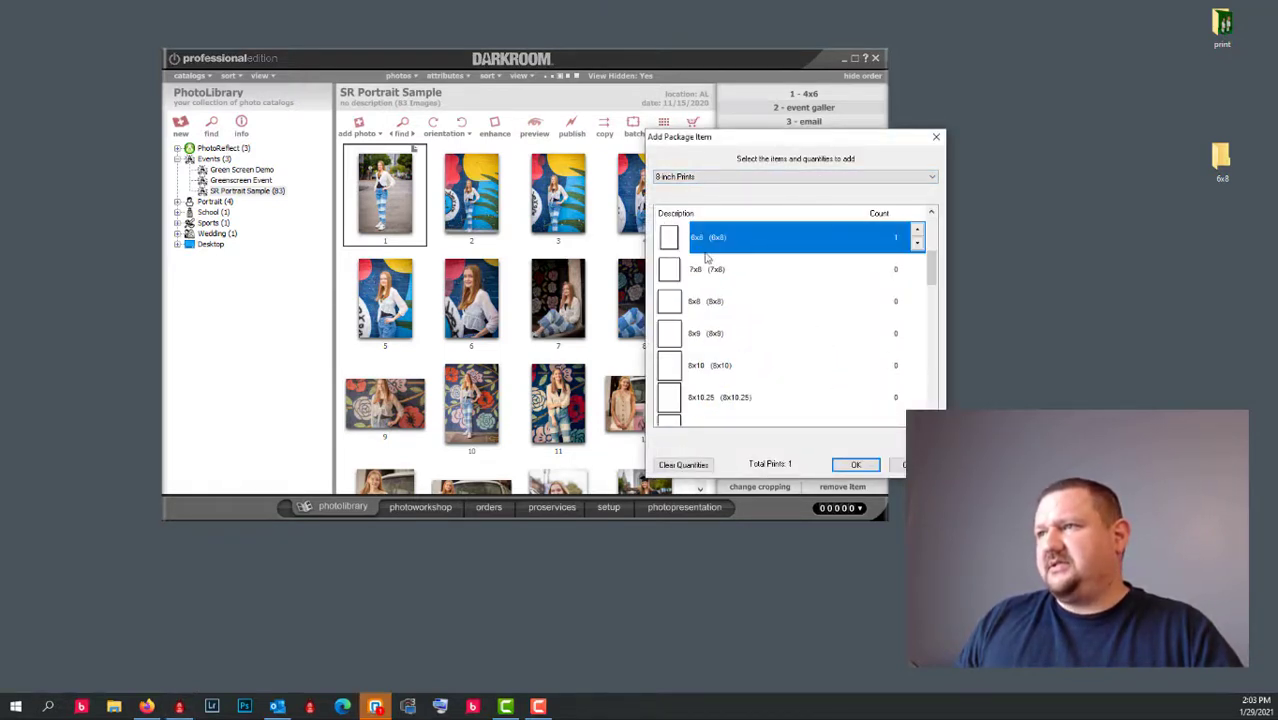
pyautogui.click(856, 465)
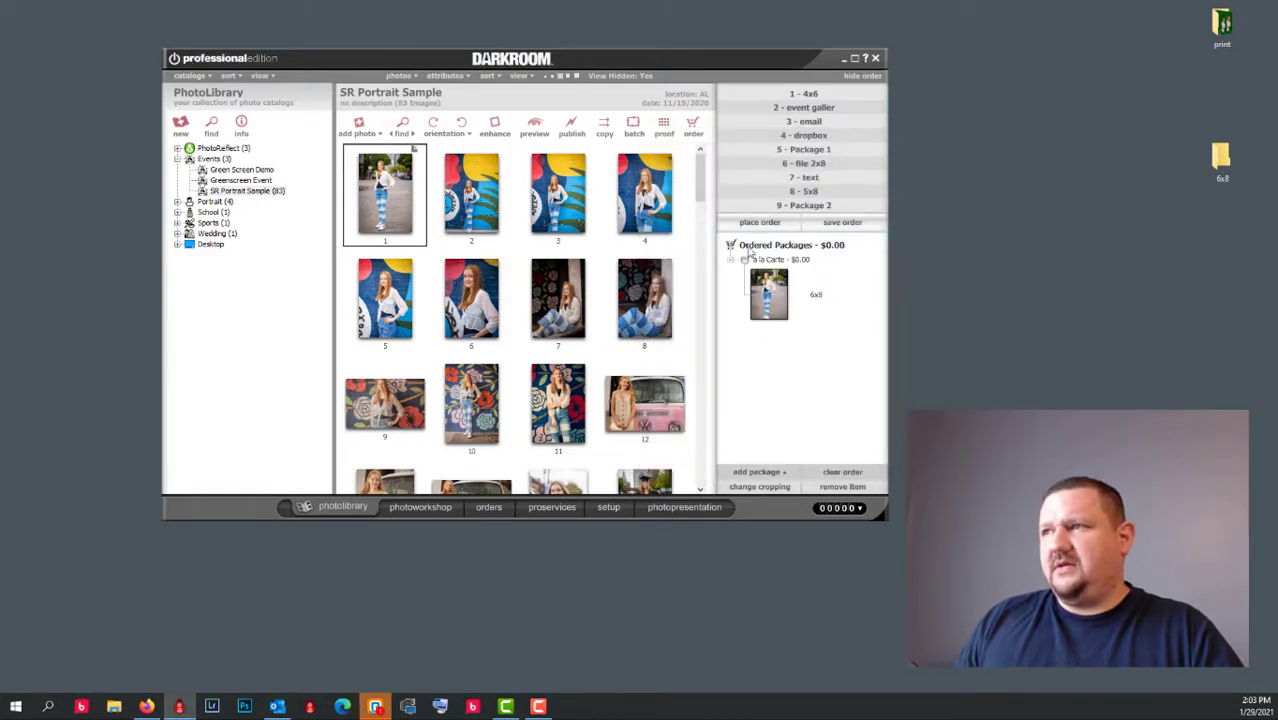
# Place the 6x8 order and print it from the new orders list.
pyautogui.click(778, 224)
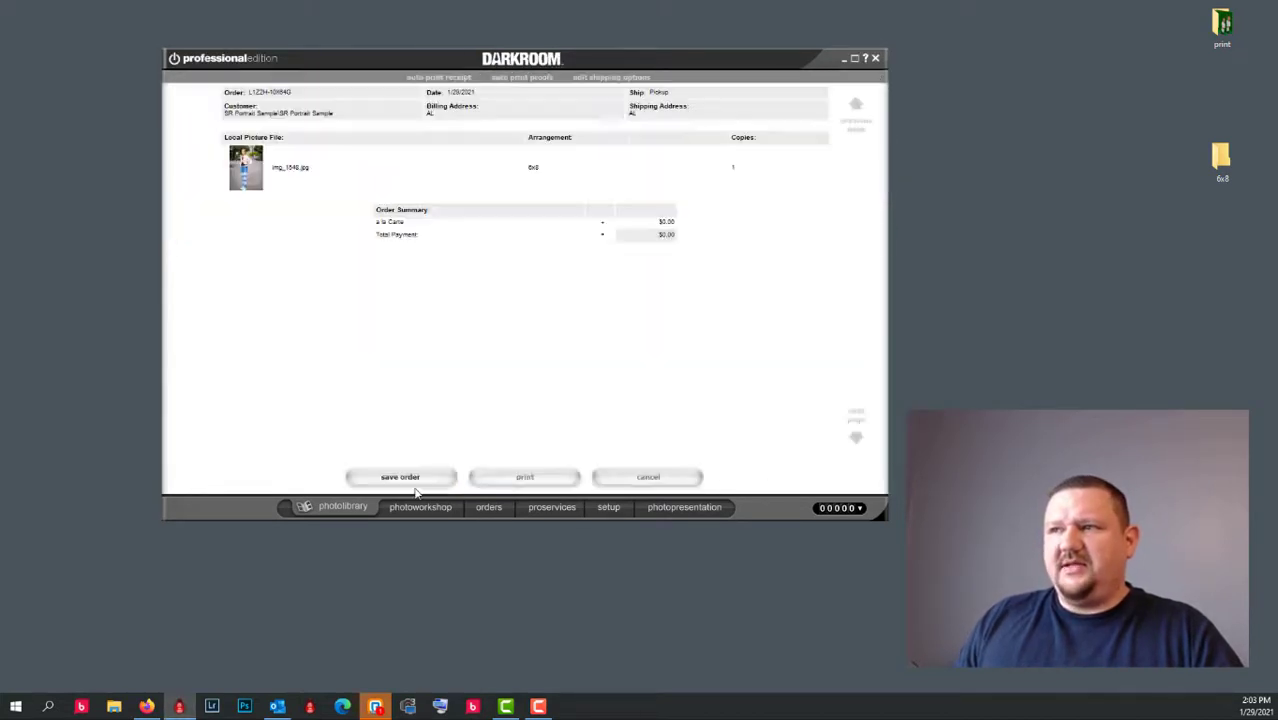
pyautogui.click(524, 477)
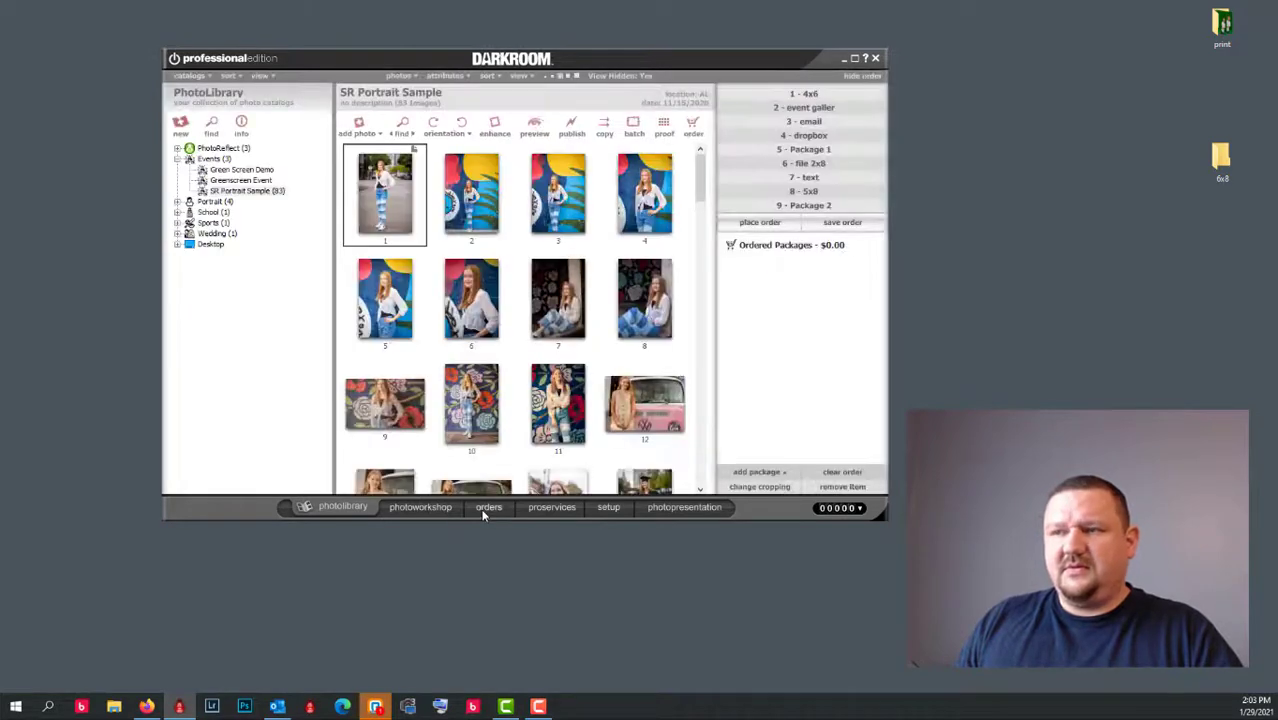
pyautogui.click(486, 509)
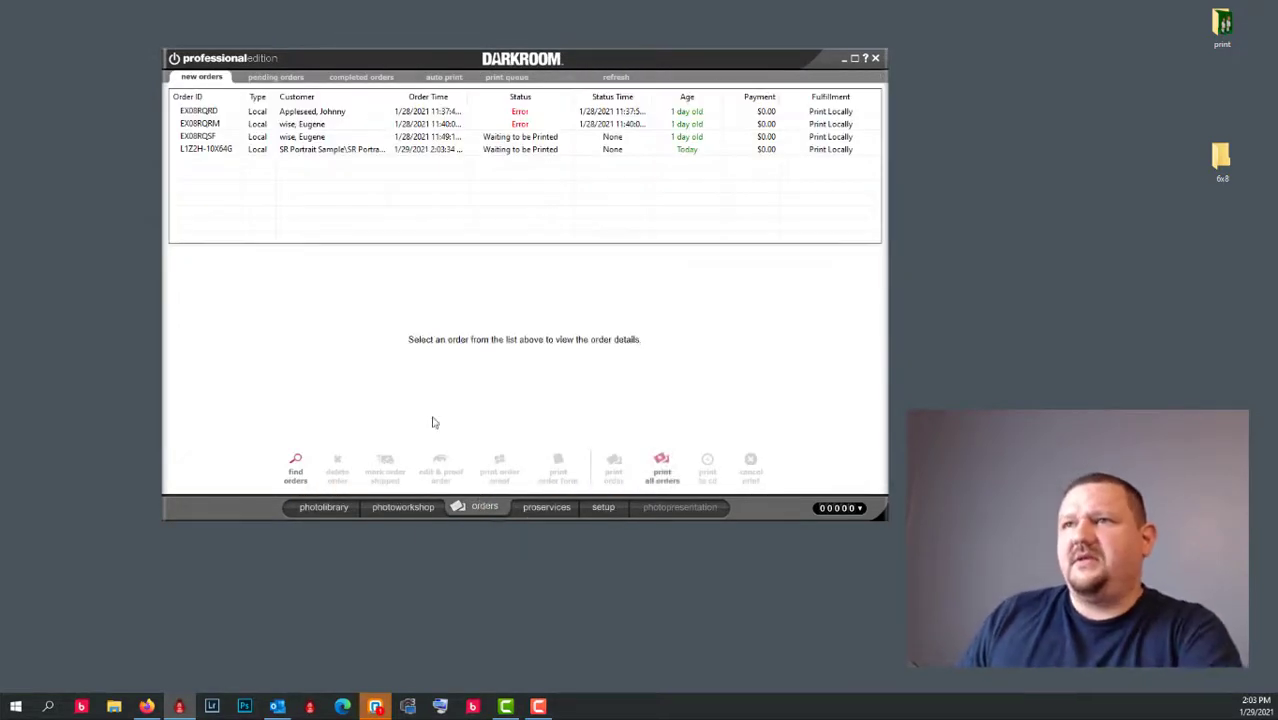
pyautogui.click(288, 151)
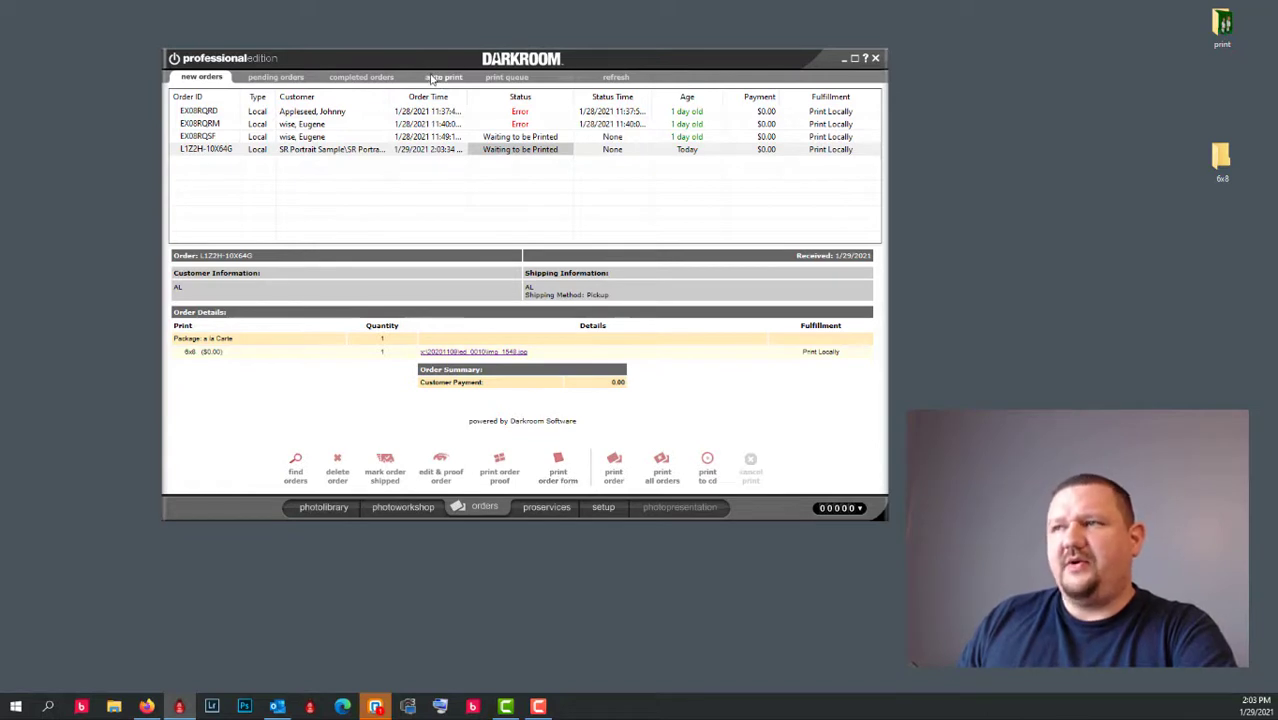
pyautogui.click(614, 468)
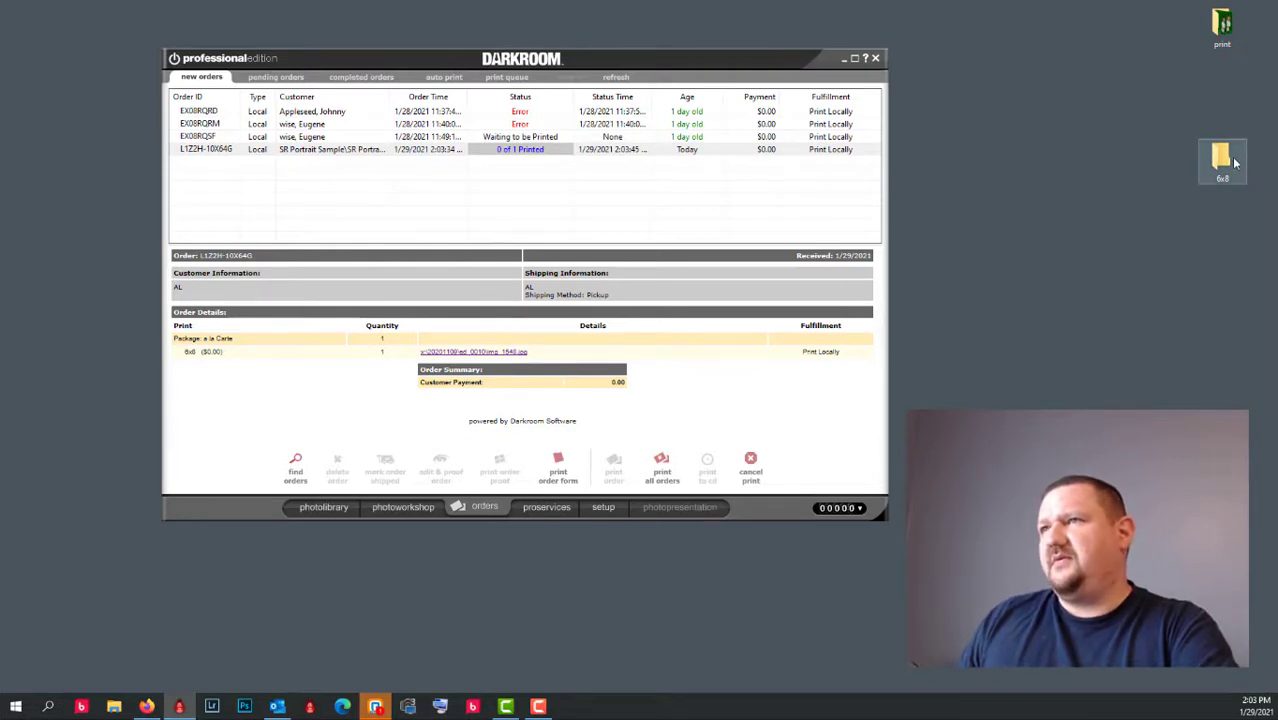
# Open the 6x8 desktop folder to check the exported image file.
pyautogui.click(1222, 165)
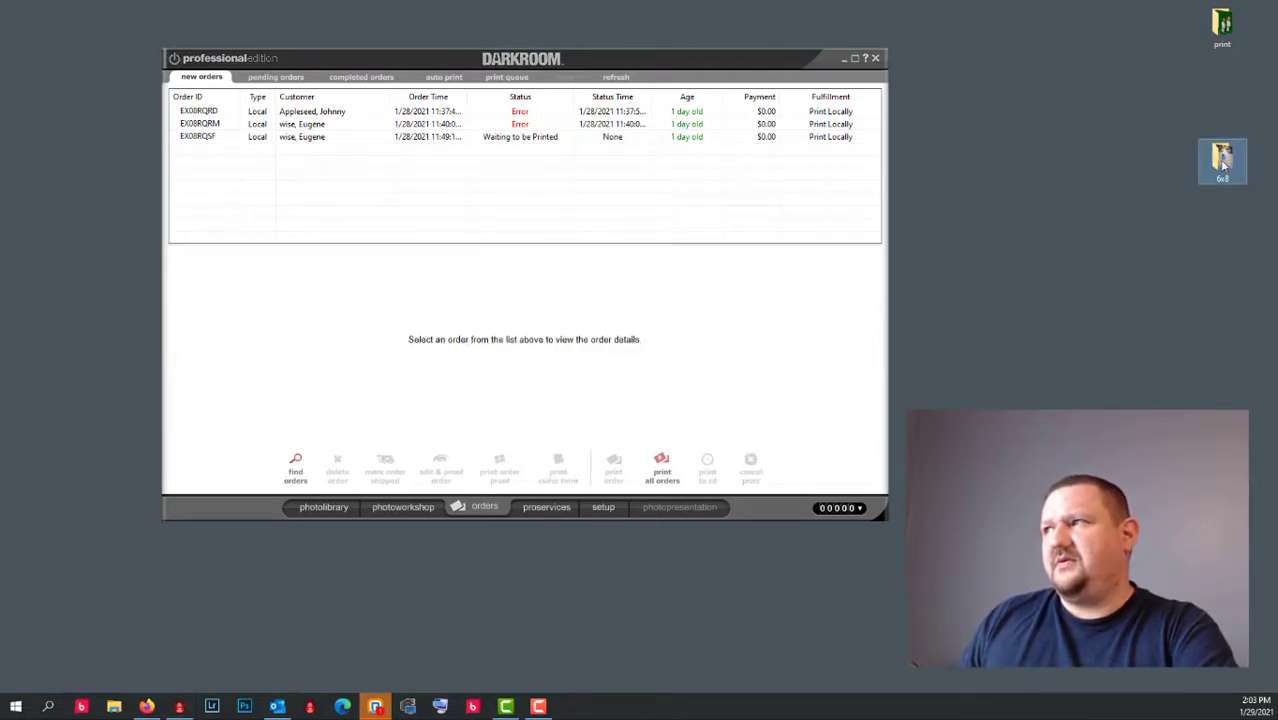
pyautogui.doubleClick(1222, 165)
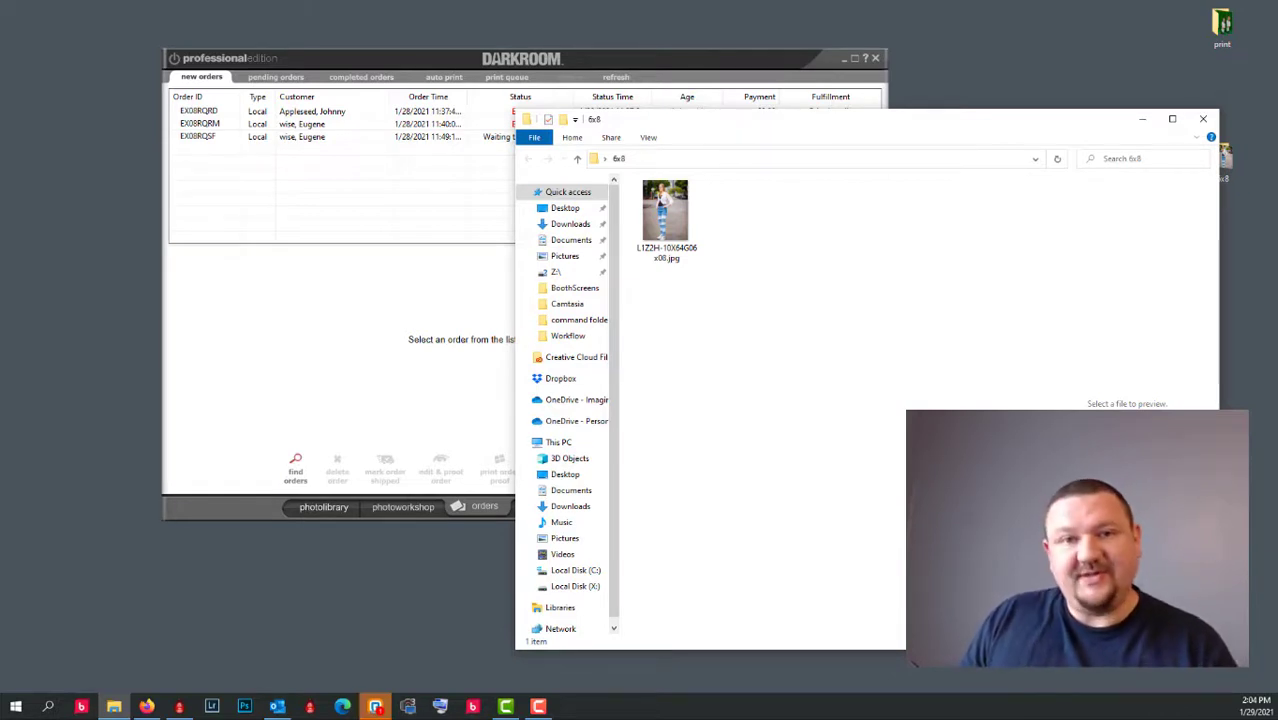
pyautogui.press('F10')
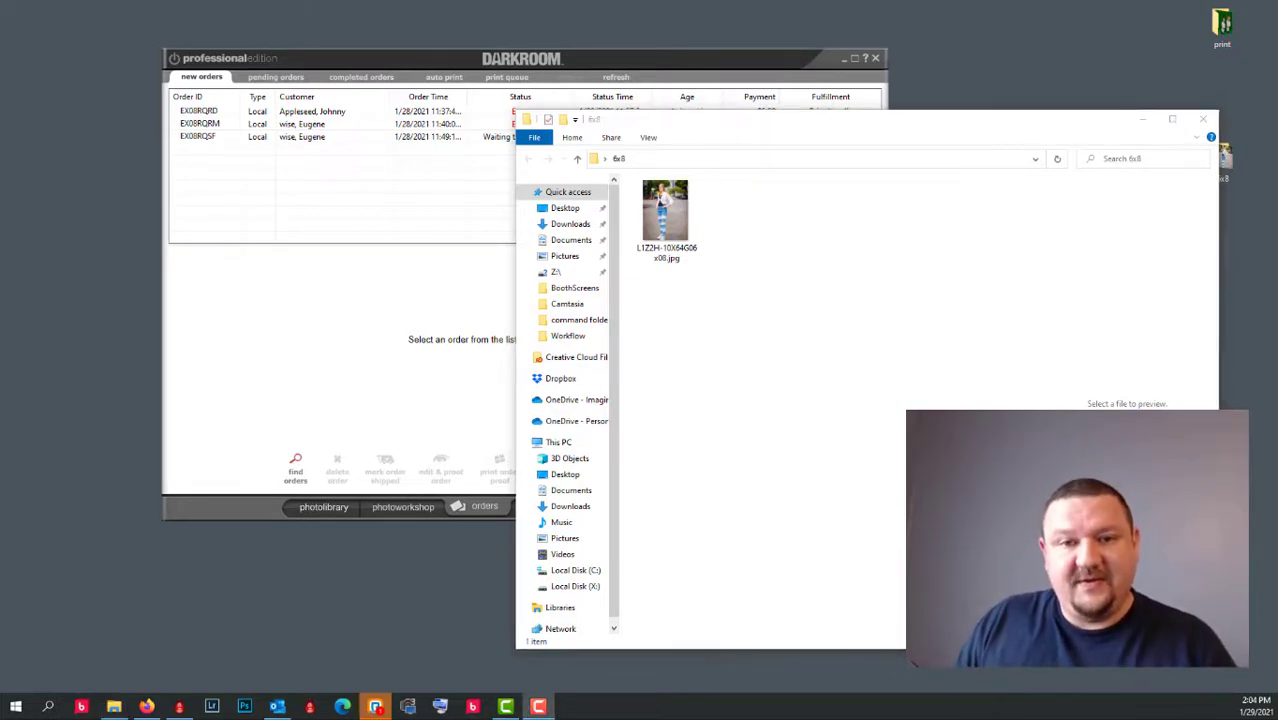